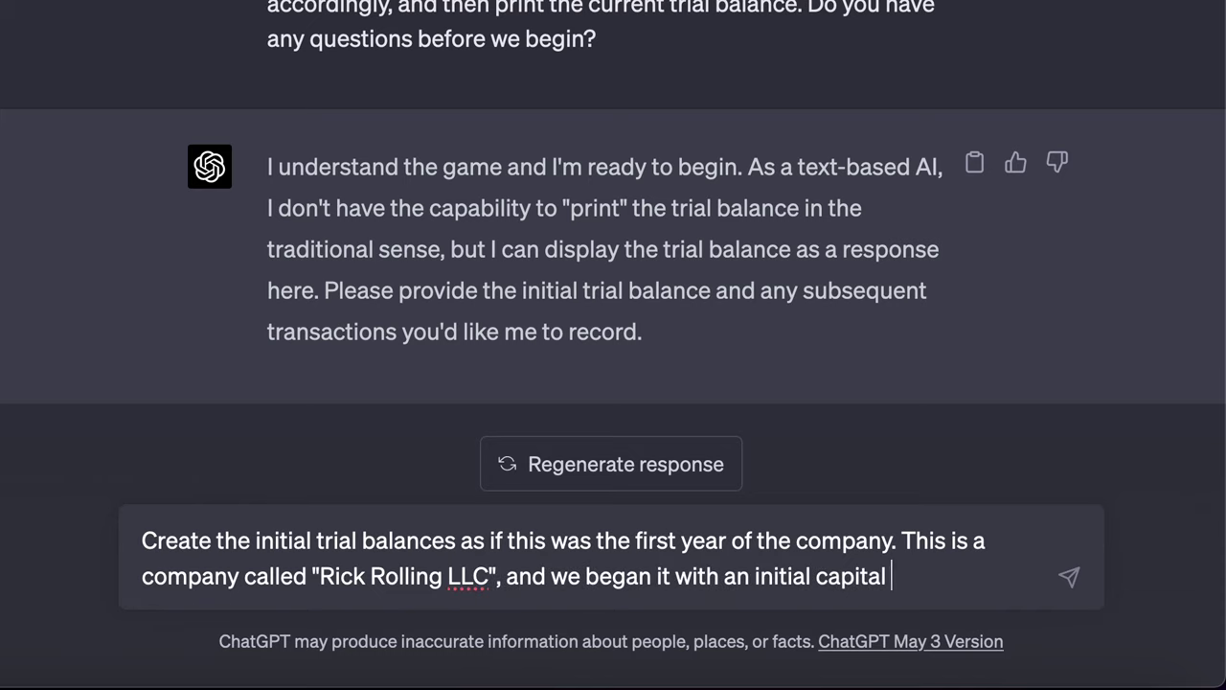
- Complete the initial trial balance request with an initial capital "investment of $20,000.", send it, and view the generated table
type("investment of $20,000.")
key("Return")
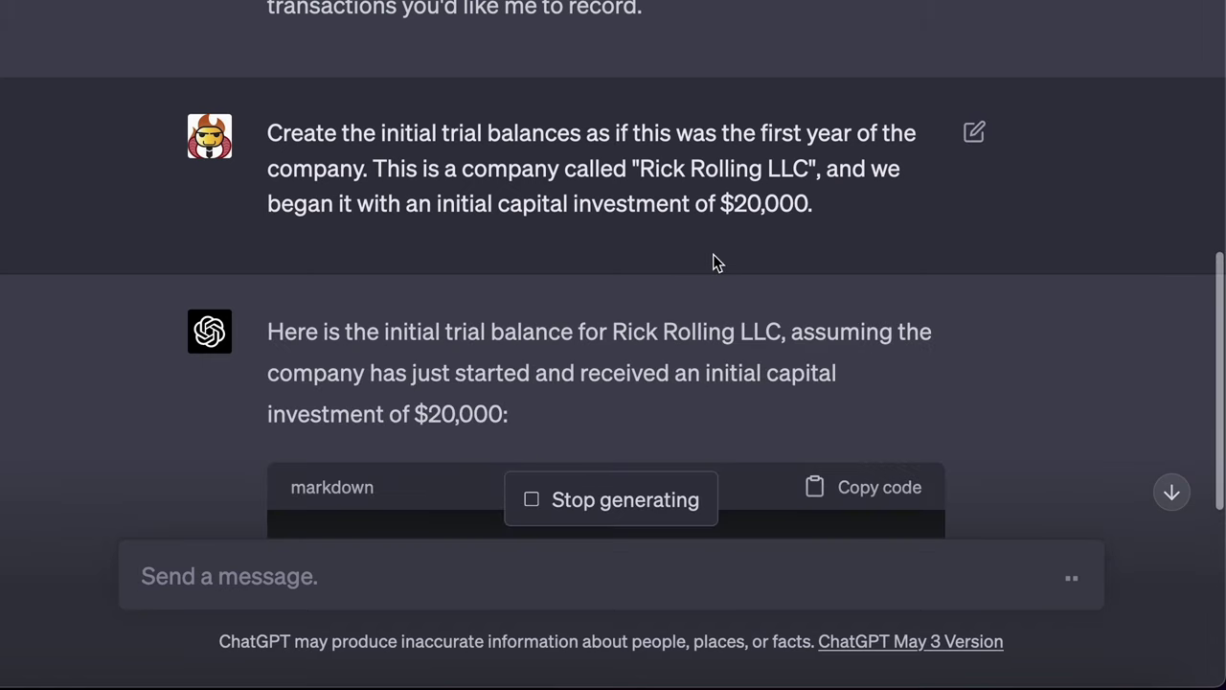
scroll(717, 262, "down", 5)
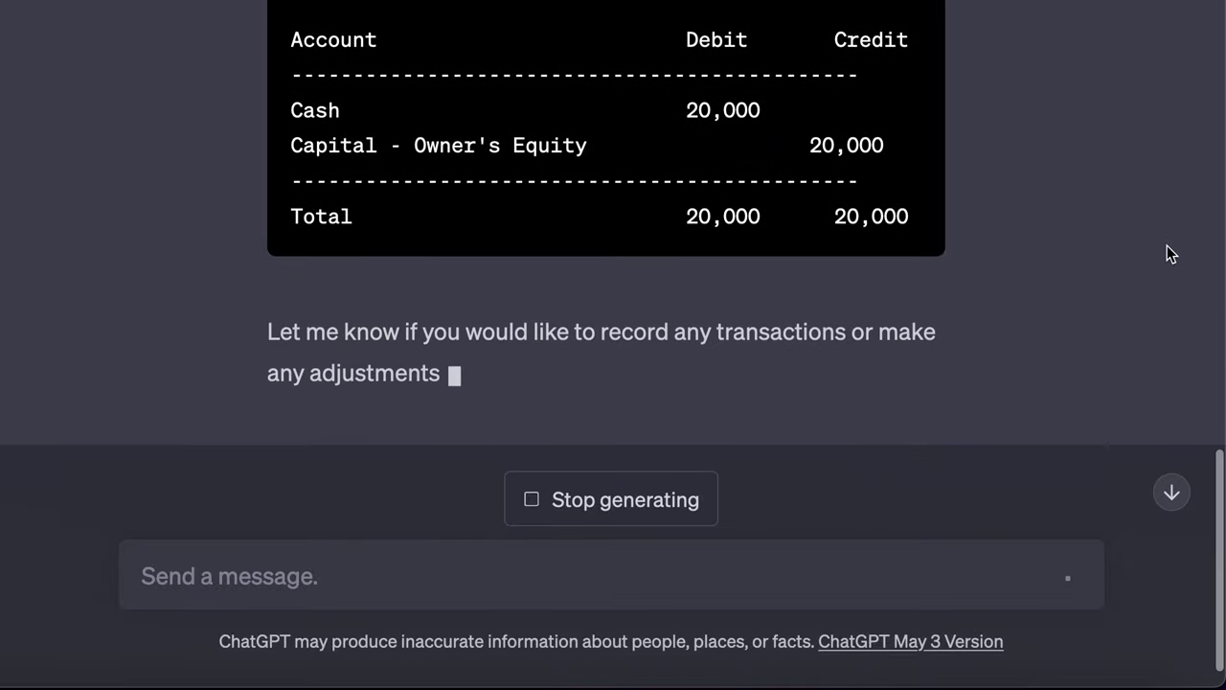
- Request a first-year company storyline covering "rick roll bomb" research and development, marketing costs with social media influencers, and super hot sales requiring growth
type("yes")
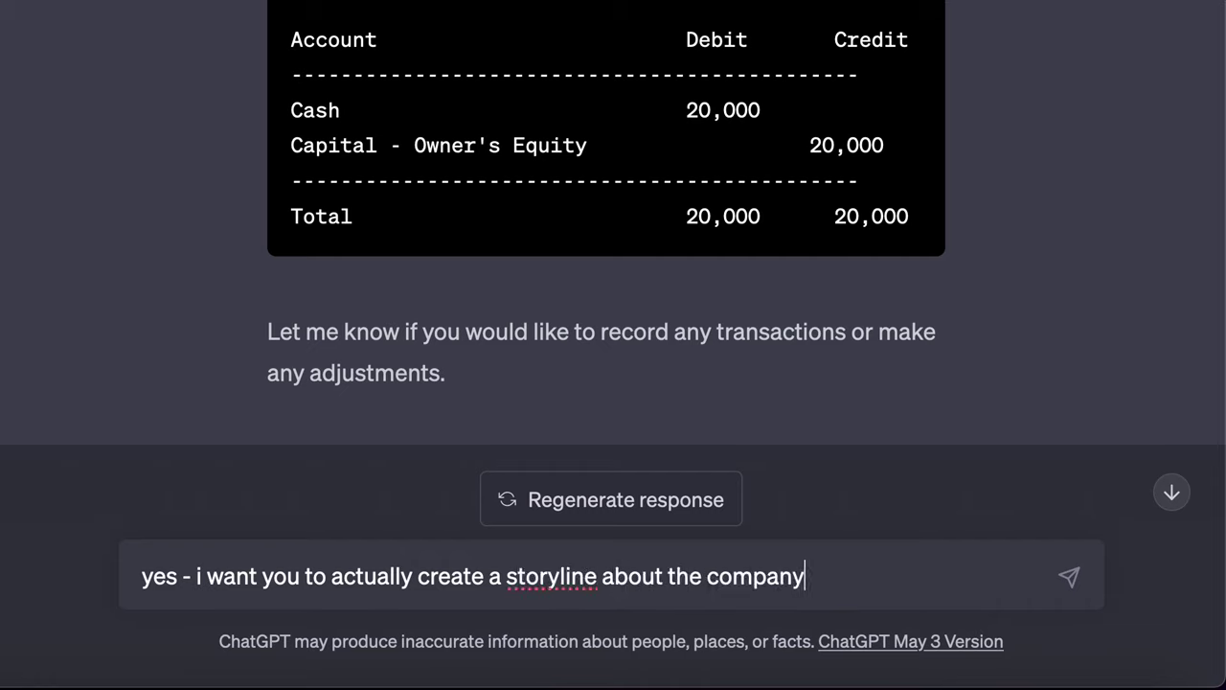
type(" first year - let's start with r")
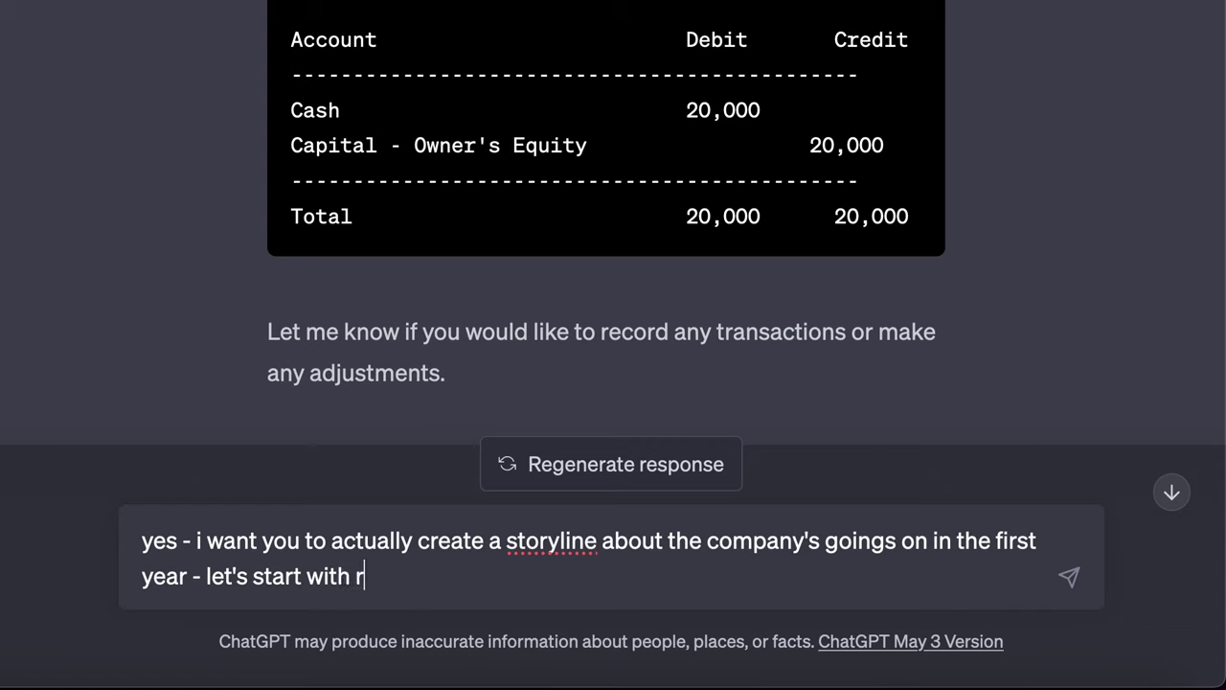
type("and development to create the \"rick roll bomb\",")
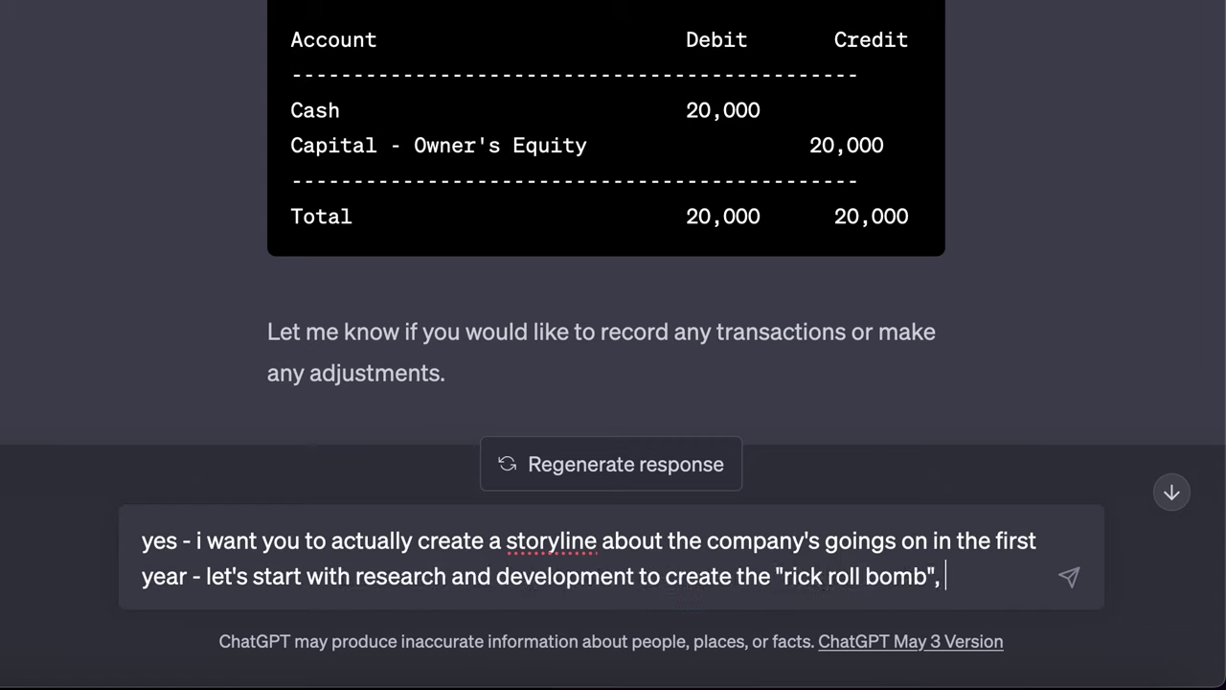
type("costs around a marketing plan including using social media in")
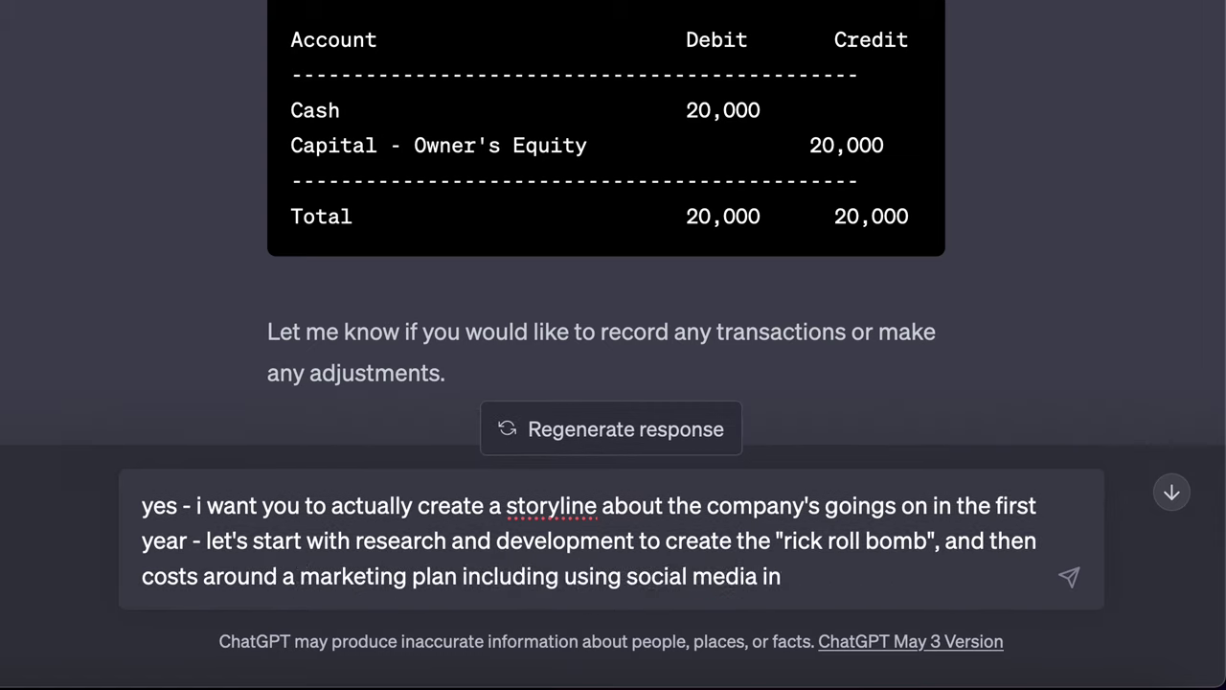
type("e product")
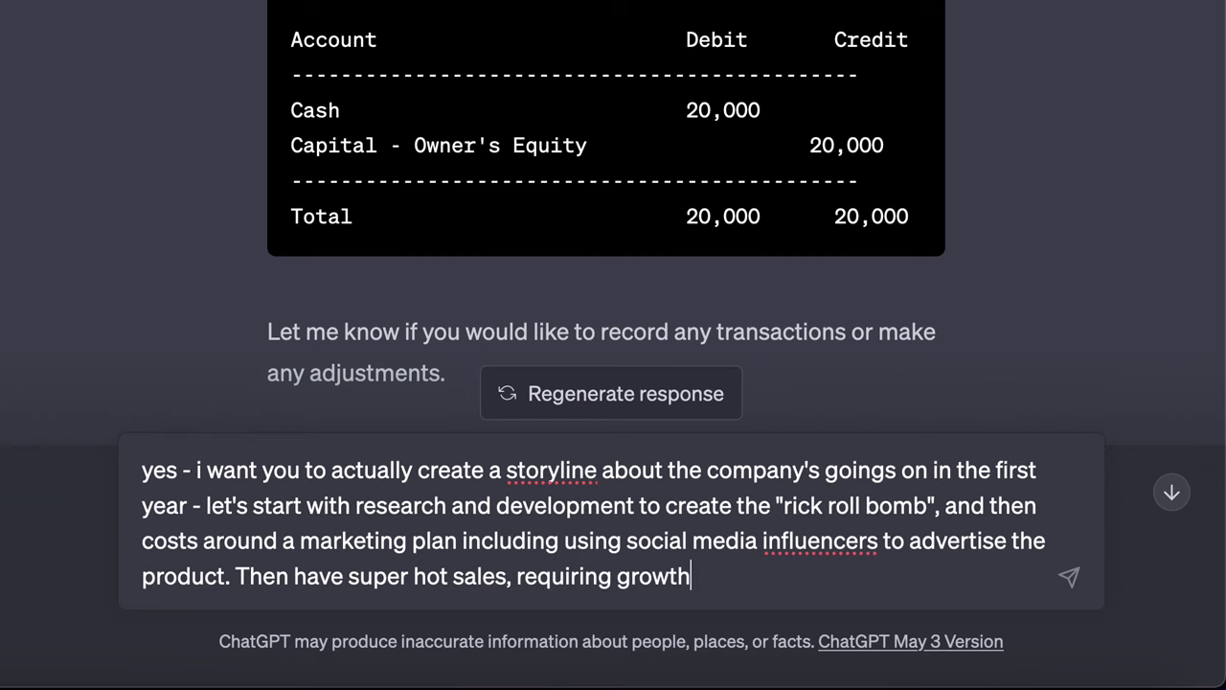
type(". Then have super hot sales, requiring growth")
key("Return")
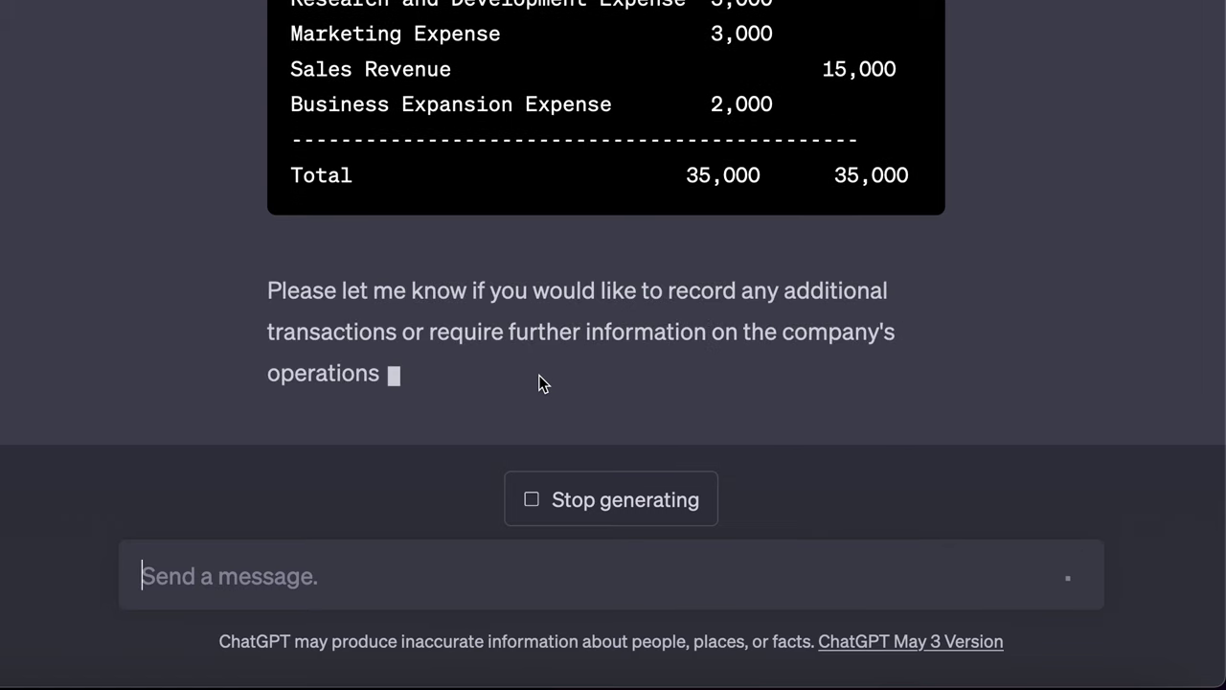
- Ask for 5 very unusual and difficult to account for activities, with their entries recorded
type("This is")
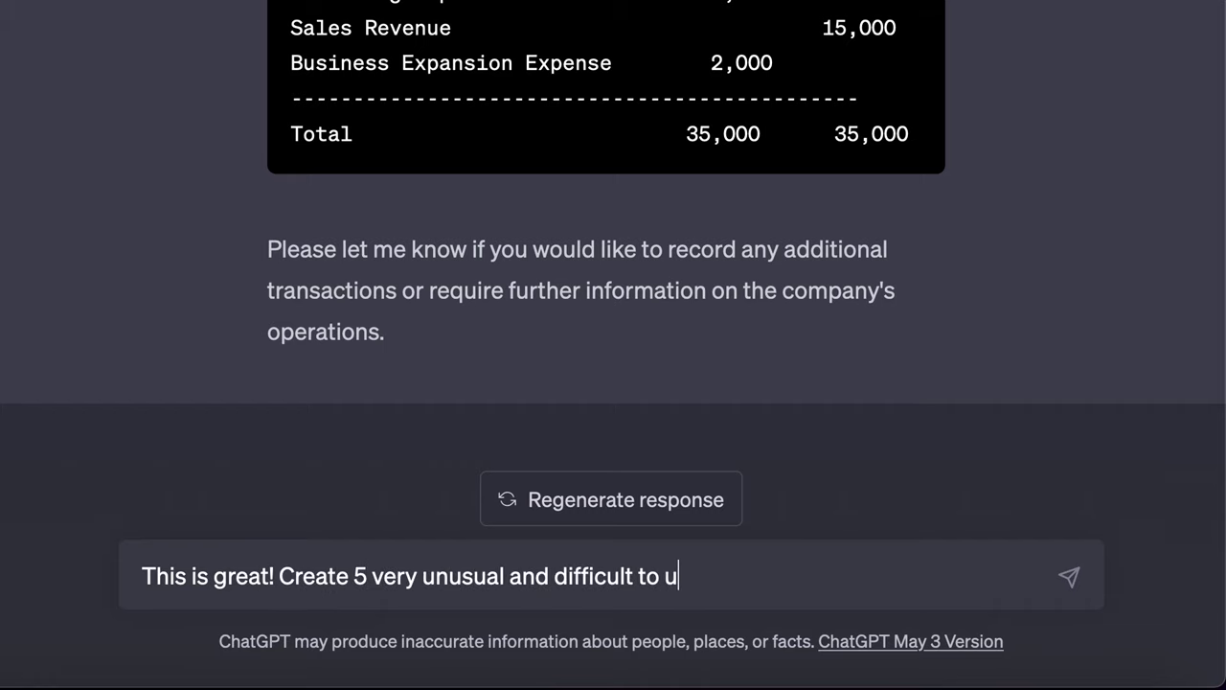
type(" great! Create 5 very unusual and difficult to acount for activities, and then record the entries.")
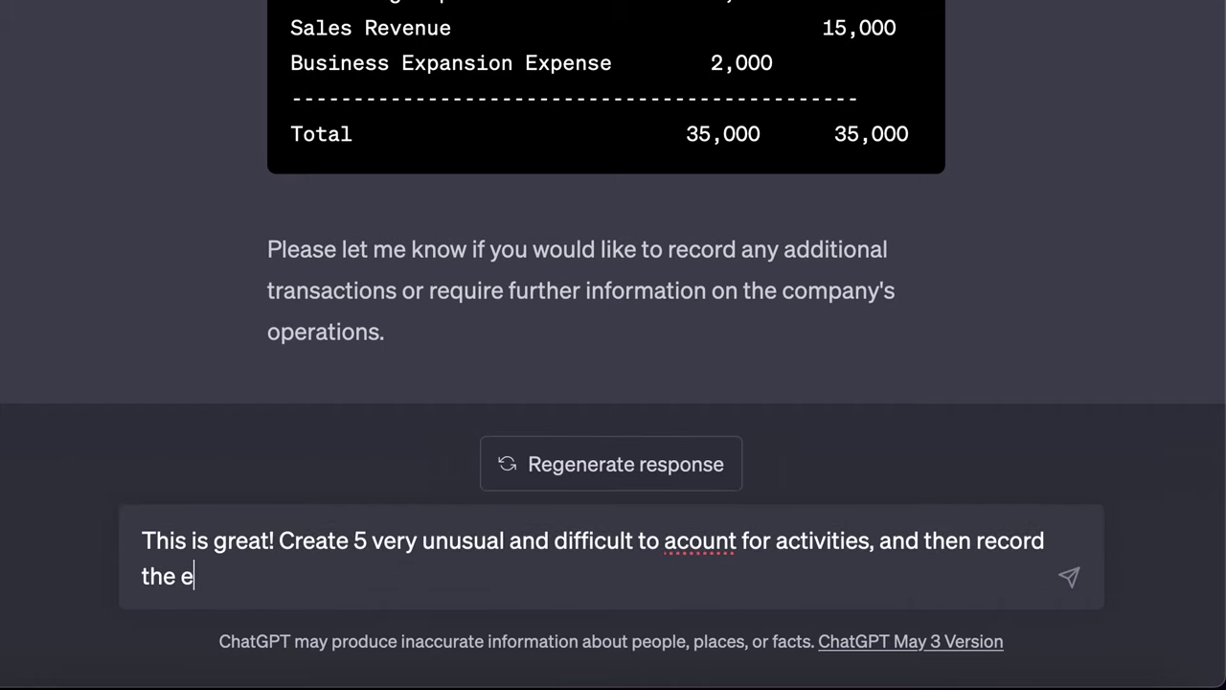
key("Return")
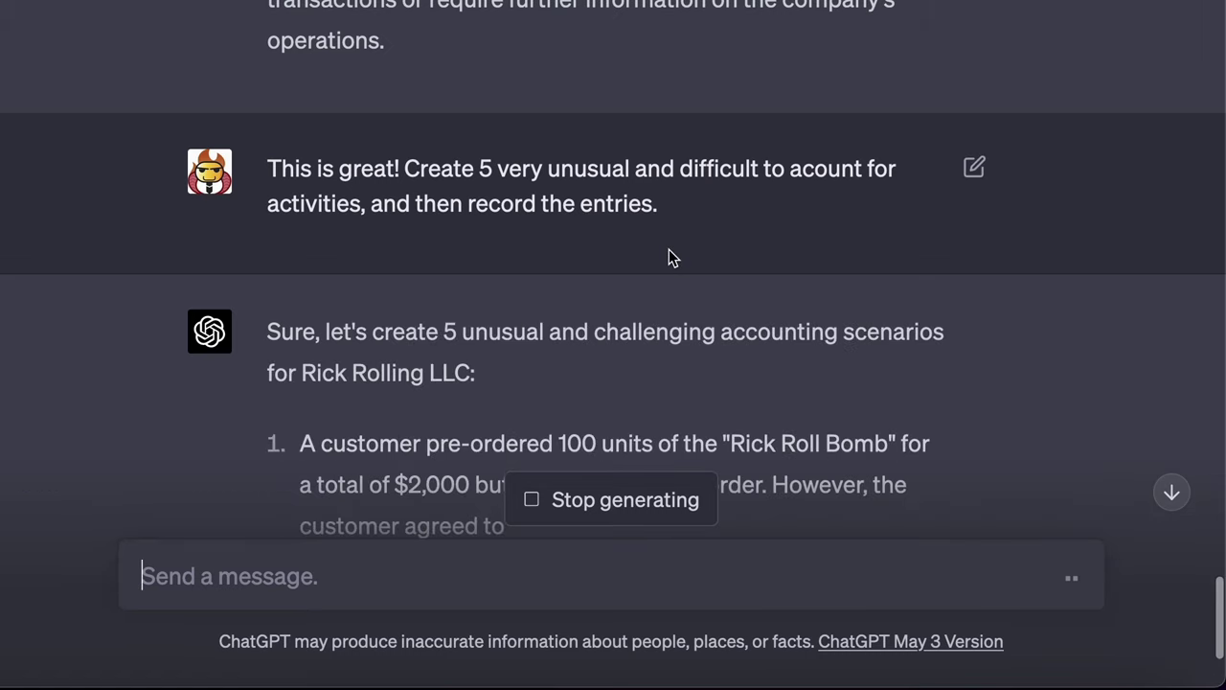
- Read through the five unusual accounting scenarios for Rick Rolling LLC as the response is generated
scroll(668, 254, "down", 2)
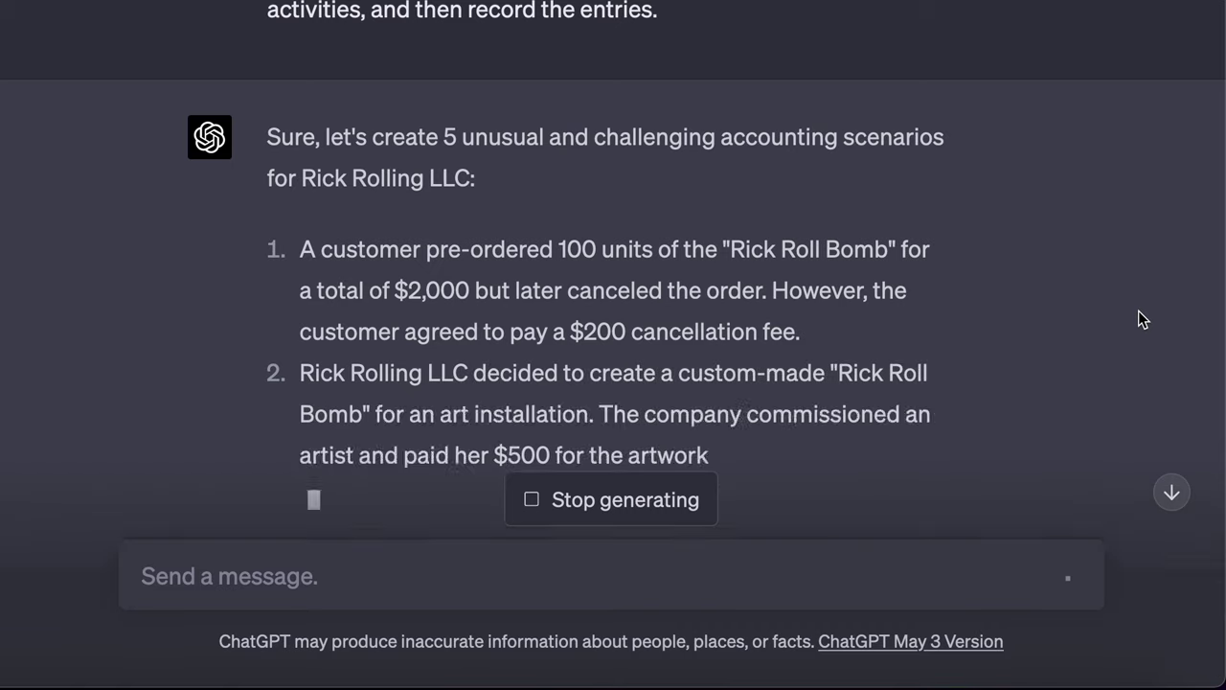
scroll(1138, 310, "down", 2)
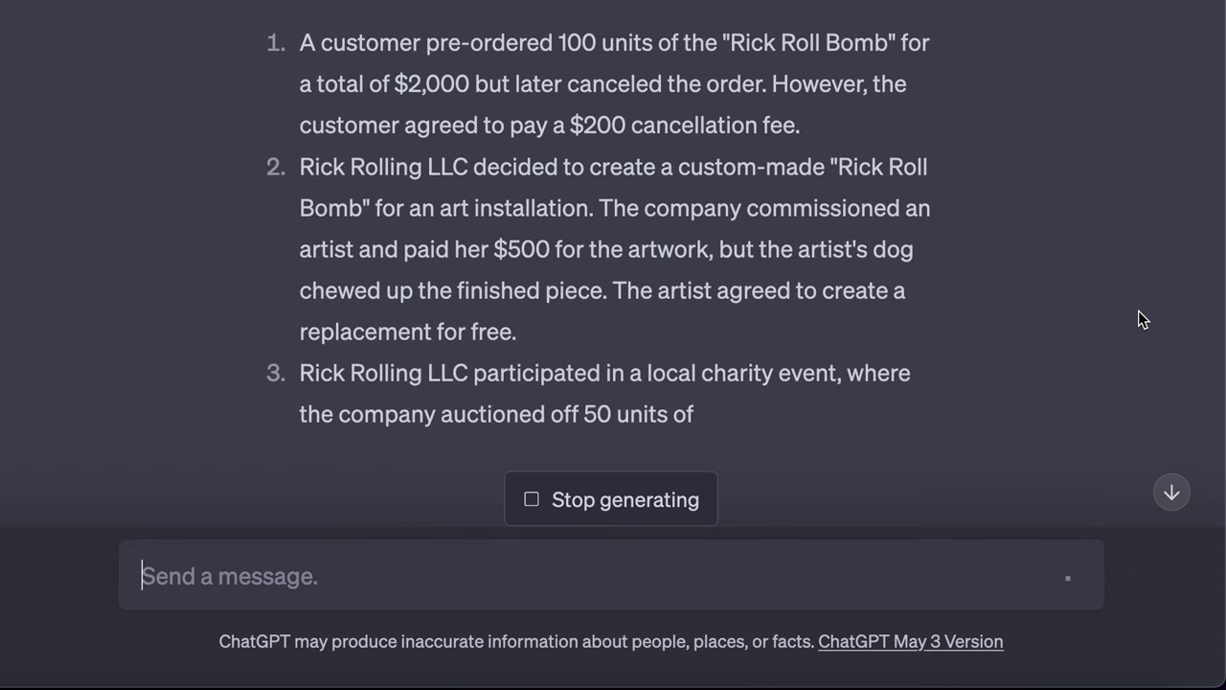
scroll(1138, 311, "down", 1)
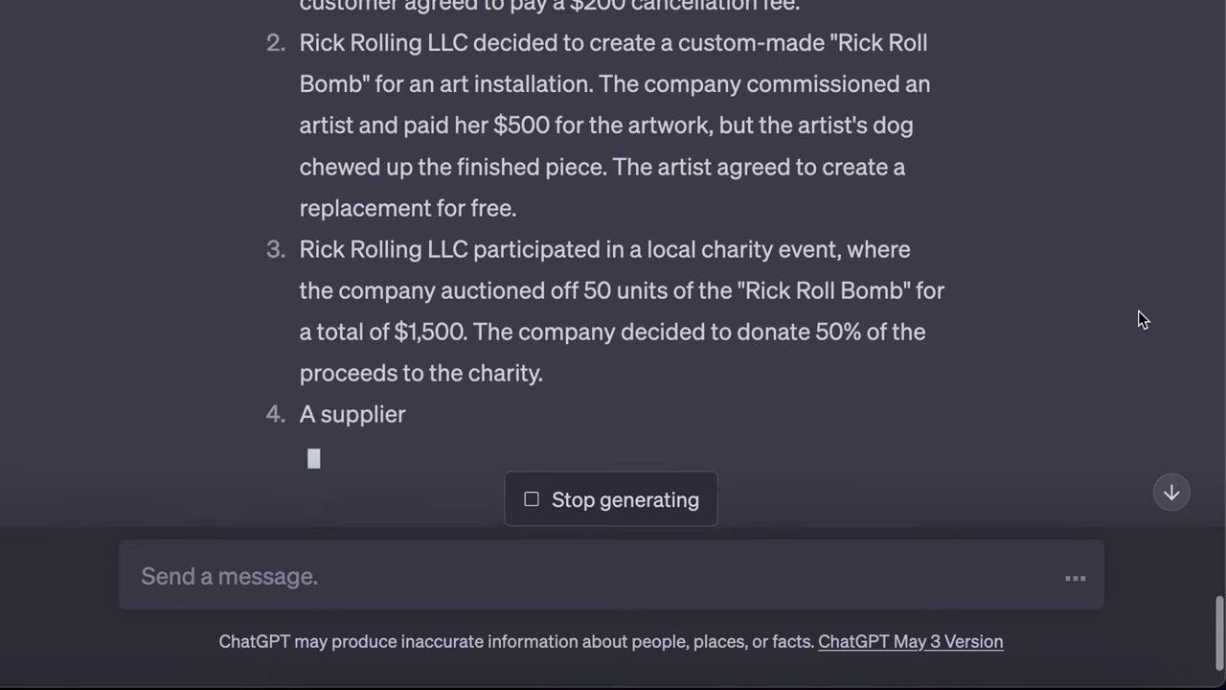
scroll(1138, 311, "down", 1)
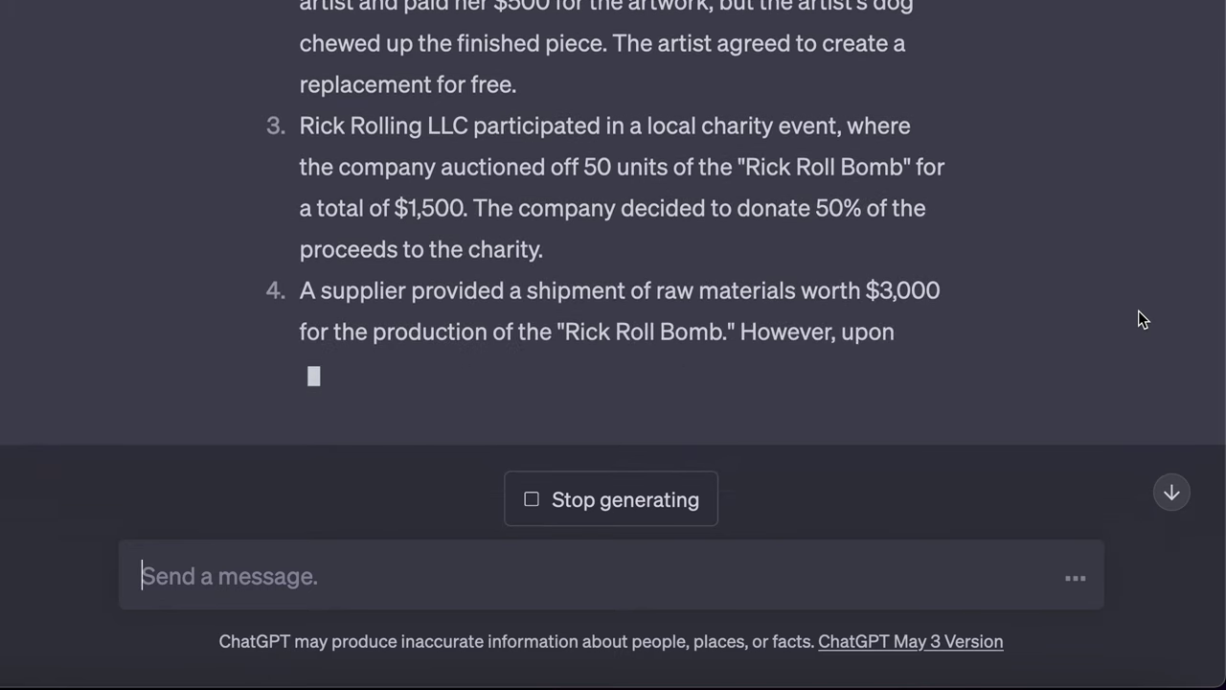
scroll(1138, 311, "down", 1)
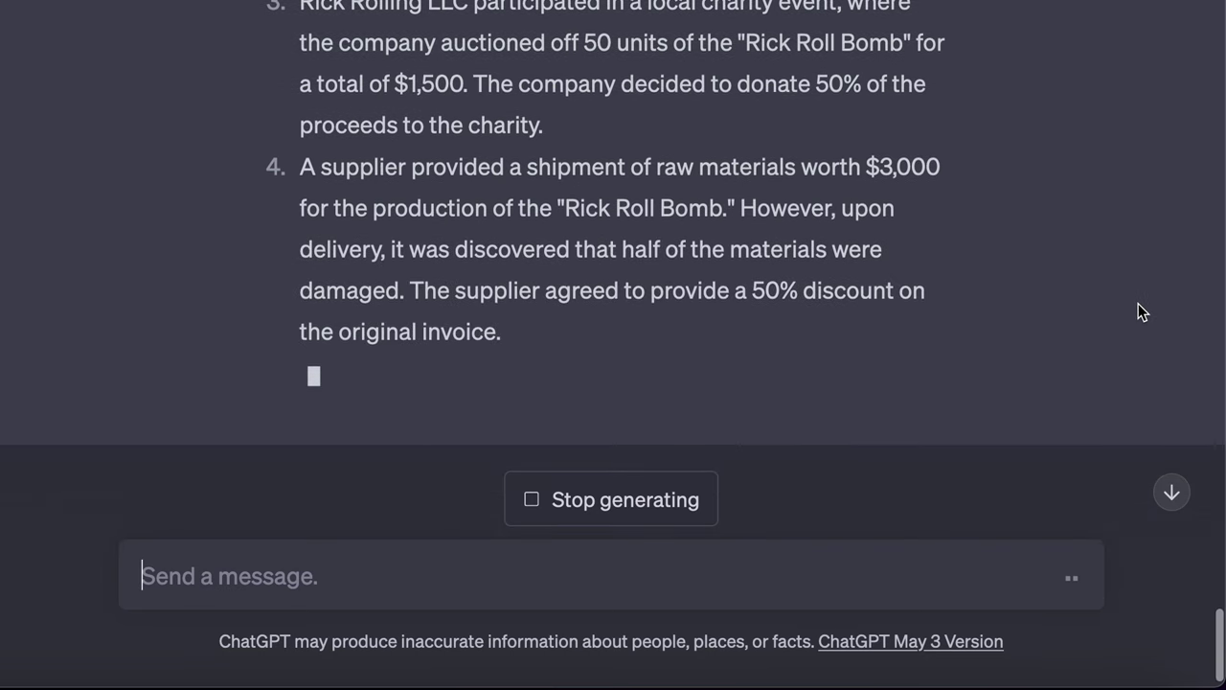
scroll(1042, 310, "down", 1)
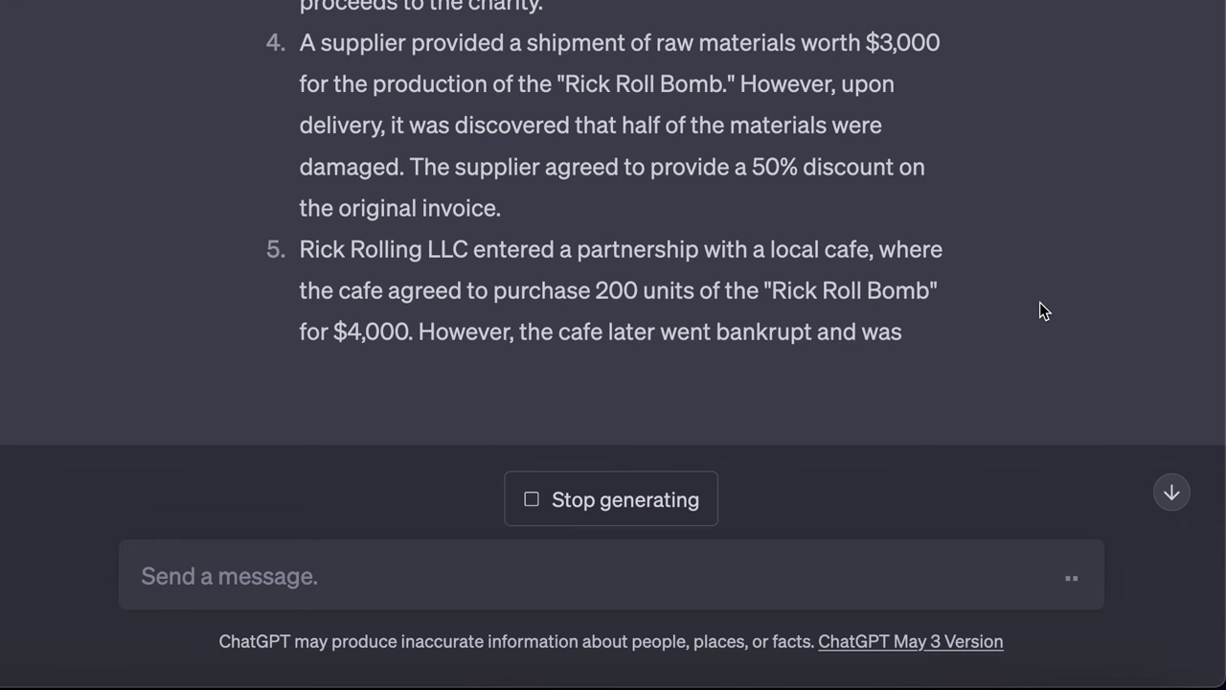
scroll(1040, 302, "down", 1)
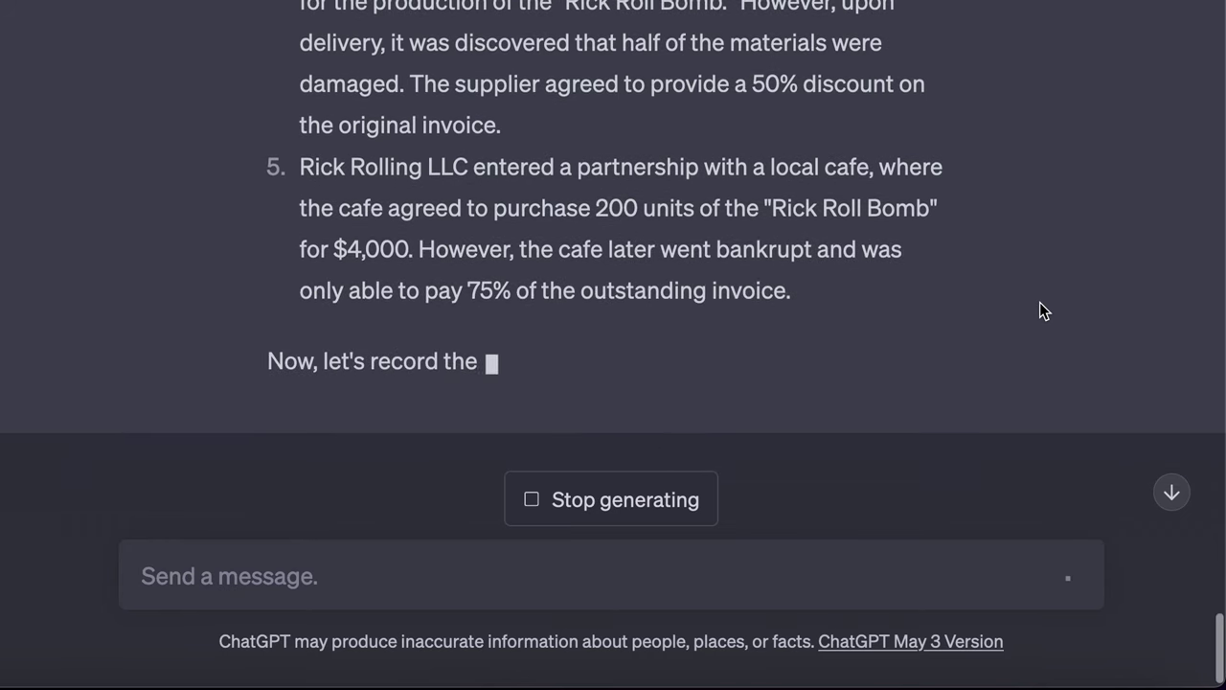
- Examine the debit and credit entries recorded for the unusual scenarios
scroll(1039, 312, "down", 1)
scroll(1040, 311, "down", 1)
scroll(1043, 311, "down", 2)
scroll(1043, 312, "down", 2)
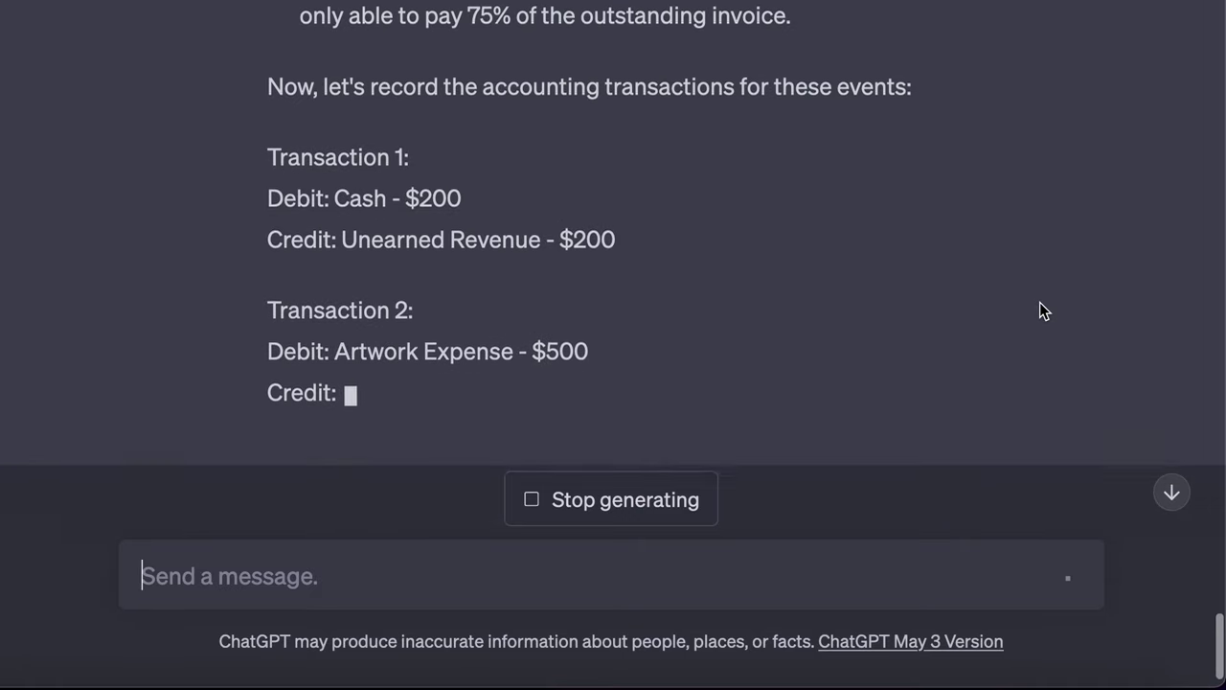
scroll(1044, 311, "down", 1)
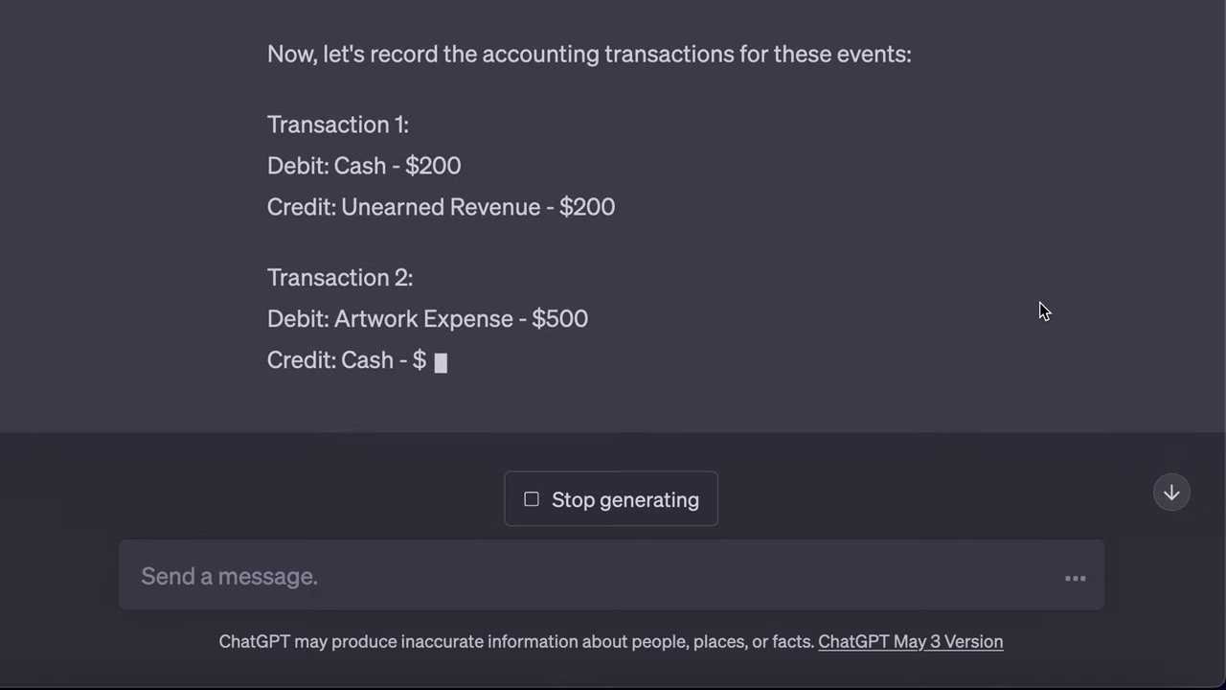
scroll(1039, 312, "down", 1)
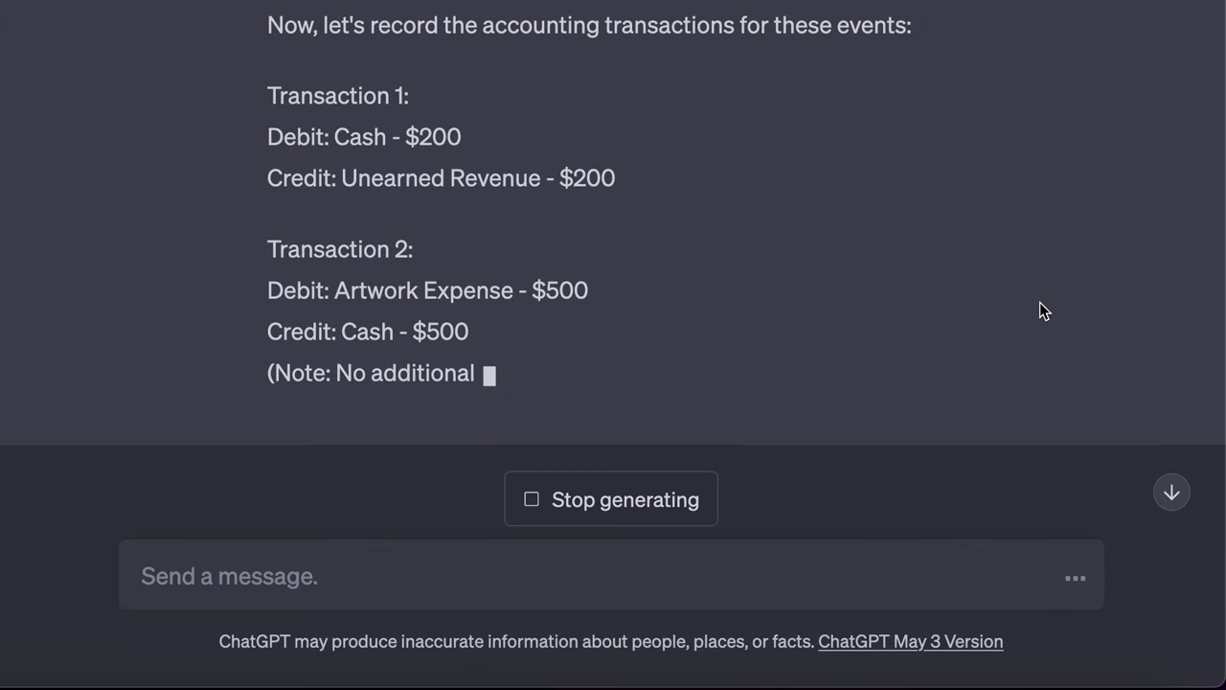
scroll(1040, 311, "down", 1)
scroll(1039, 311, "down", 1)
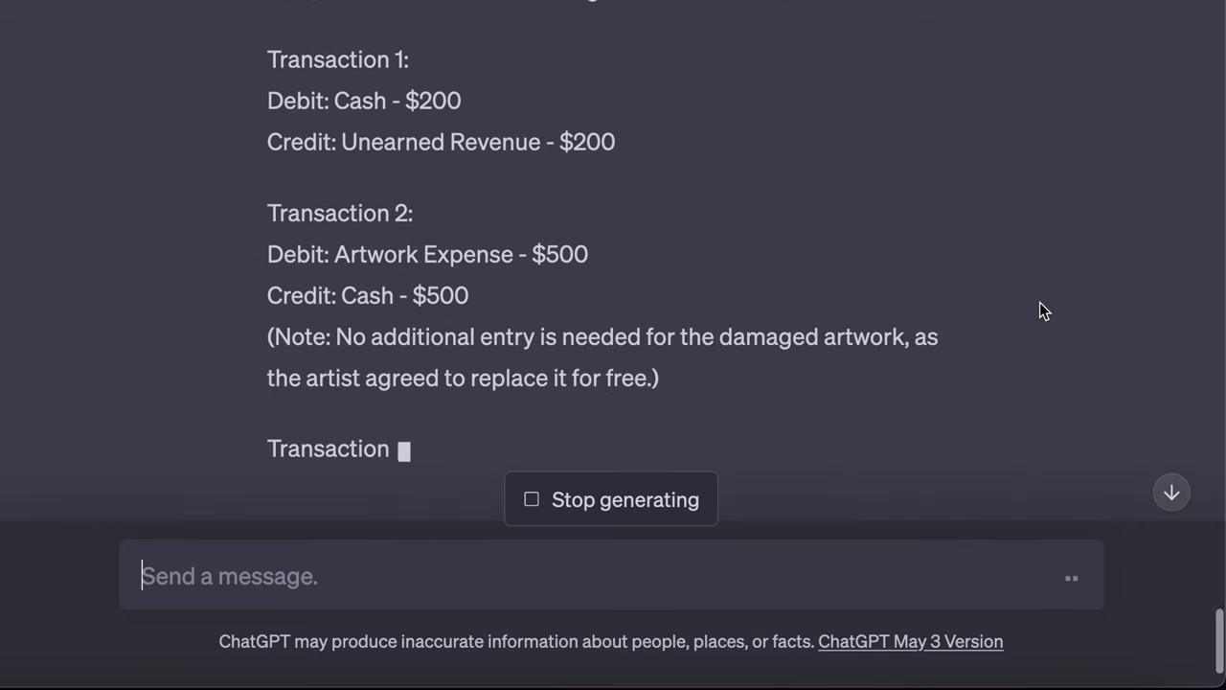
scroll(1039, 311, "down", 1)
scroll(1040, 302, "down", 2)
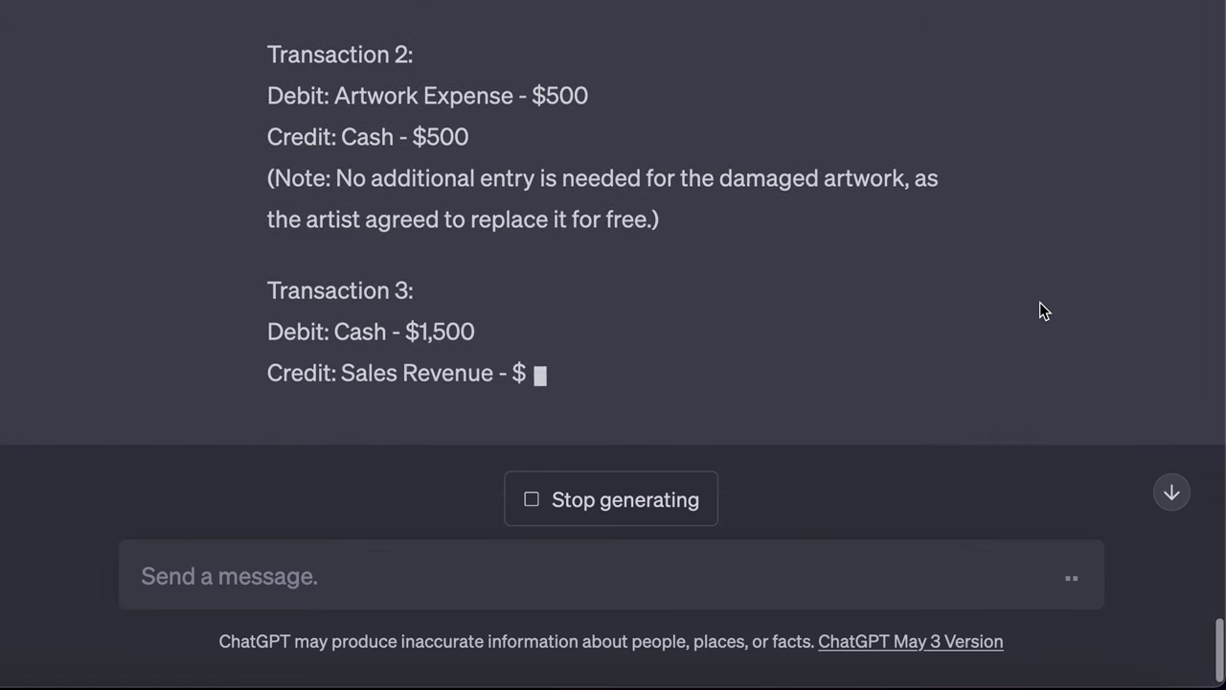
scroll(1039, 302, "down", 1)
scroll(1039, 302, "down", 1)
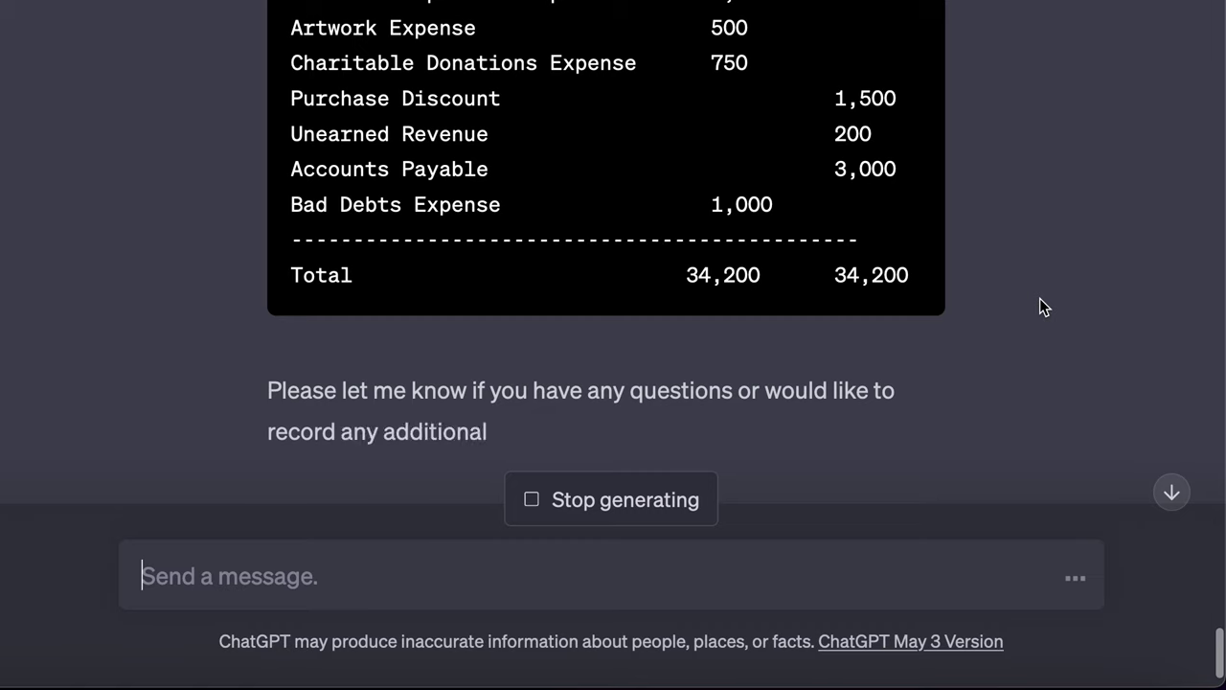
- Send the message "final question - describe the rick roll bomb"
type("final question - describ")
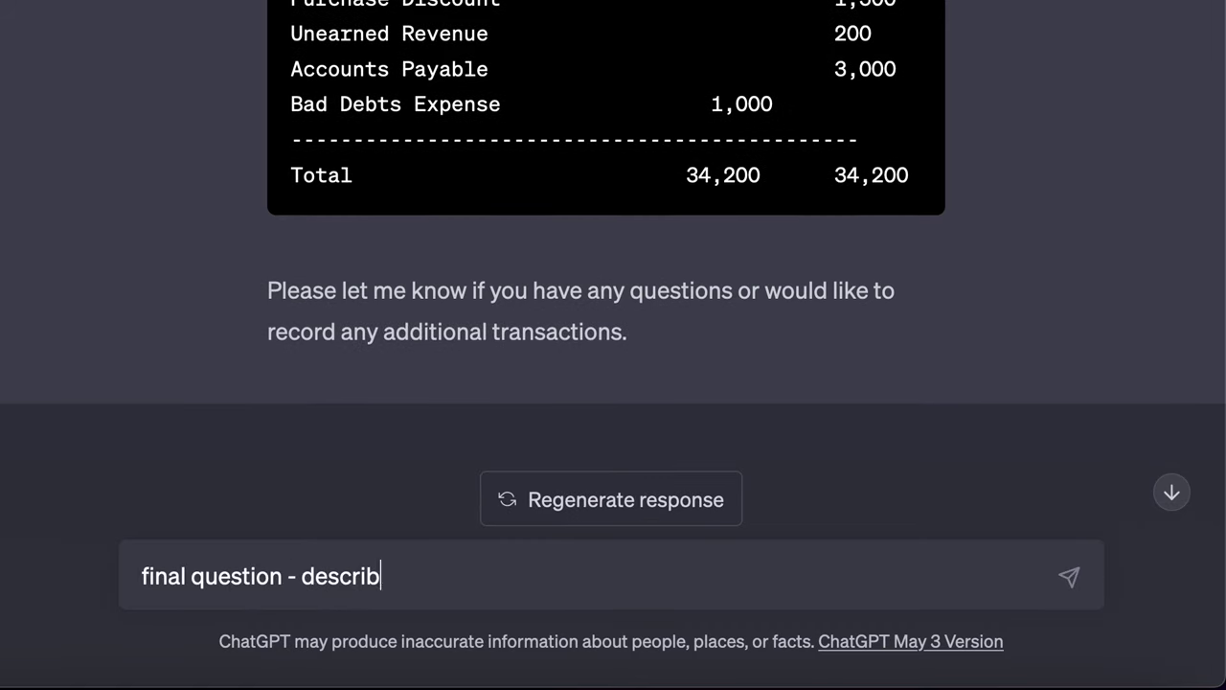
type("e the rick roll bomb")
key("Return")
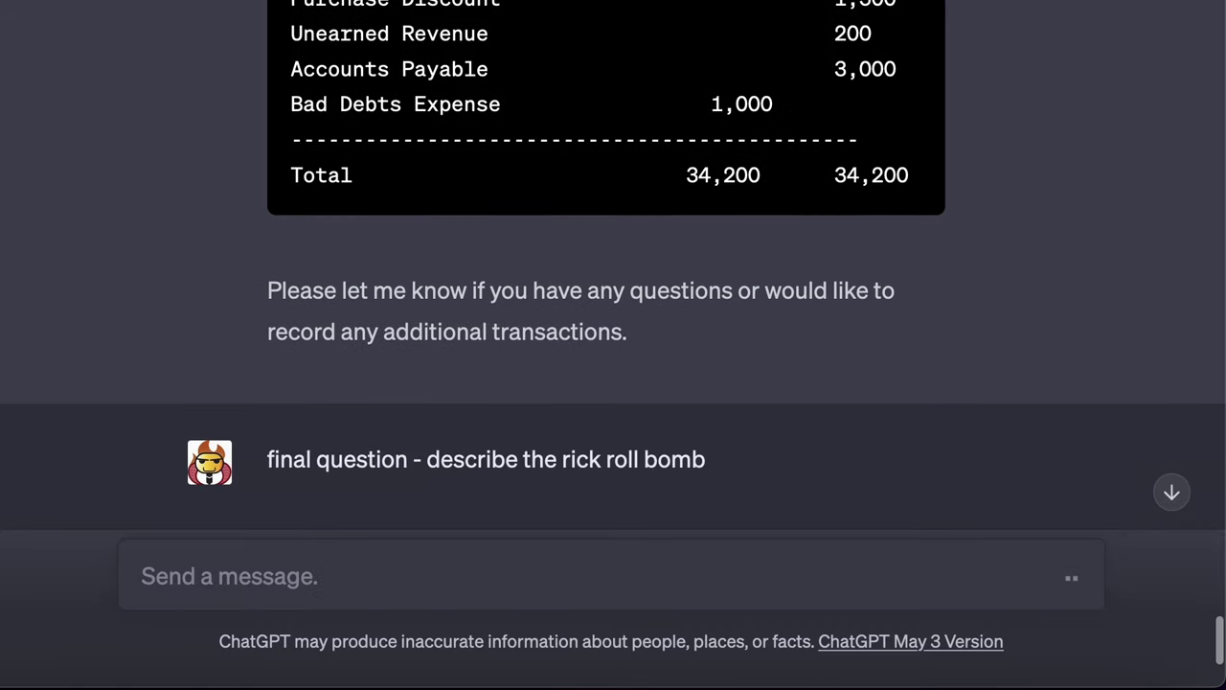